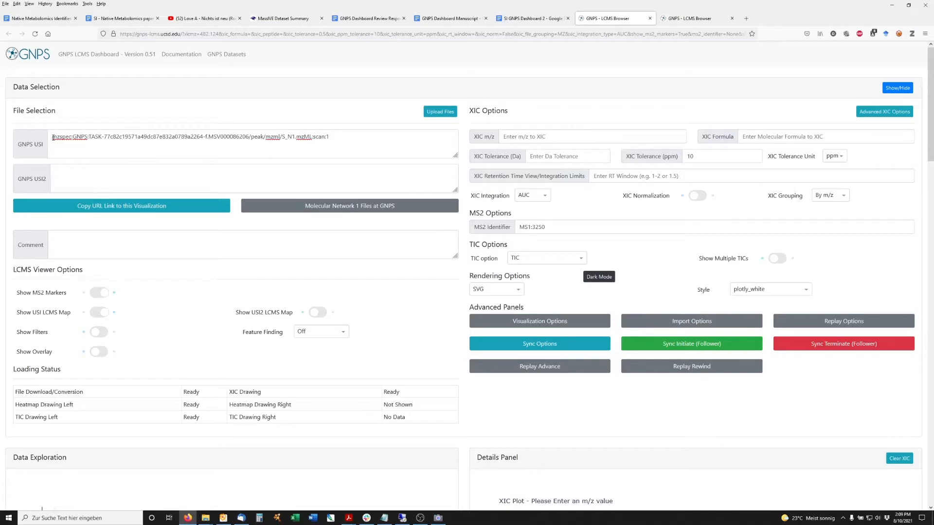
Step: Highlight the full GNPS USI entry that identifies the S_N1.mzML file
left_click_drag(52, 137, 370, 133)
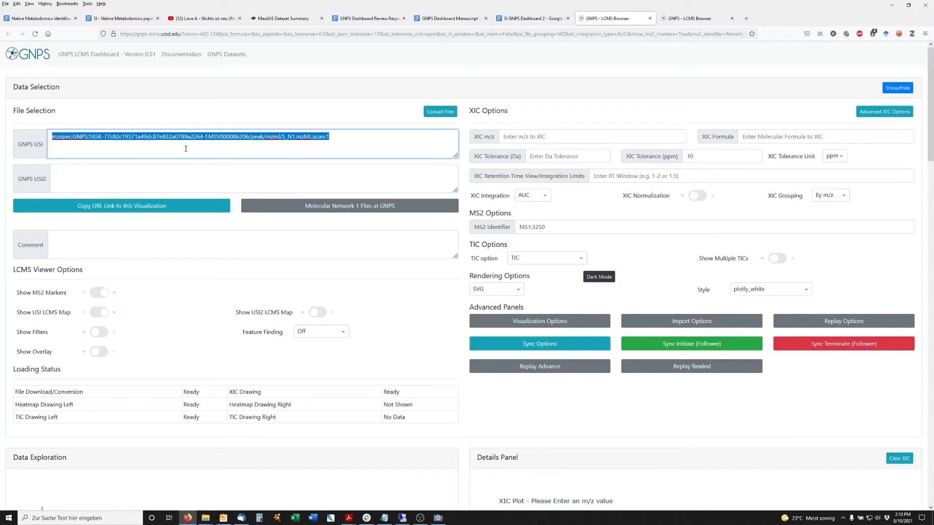
left_click(342, 137)
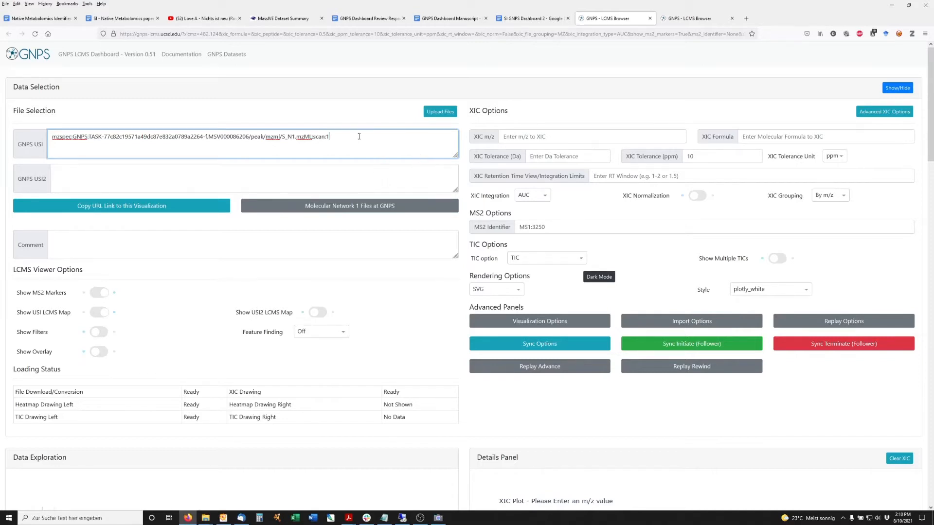
left_click_drag(359, 137, 27, 140)
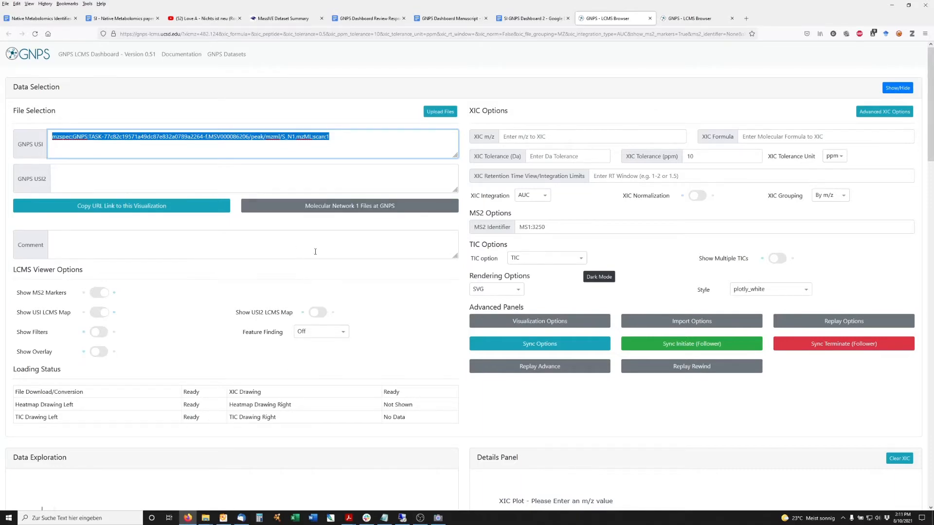
Step: Display the MS1 spectra for the TIC plot peak near 6.5 minutes and for the tallest peak near 7.1 minutes
scroll(316, 251, "down", 4)
scroll(320, 248, "down", 1)
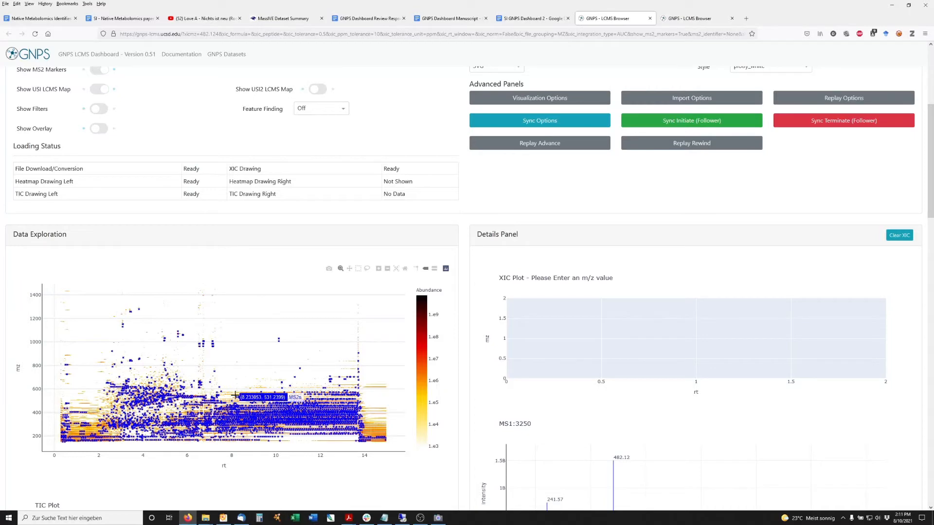
scroll(241, 402, "down", 3)
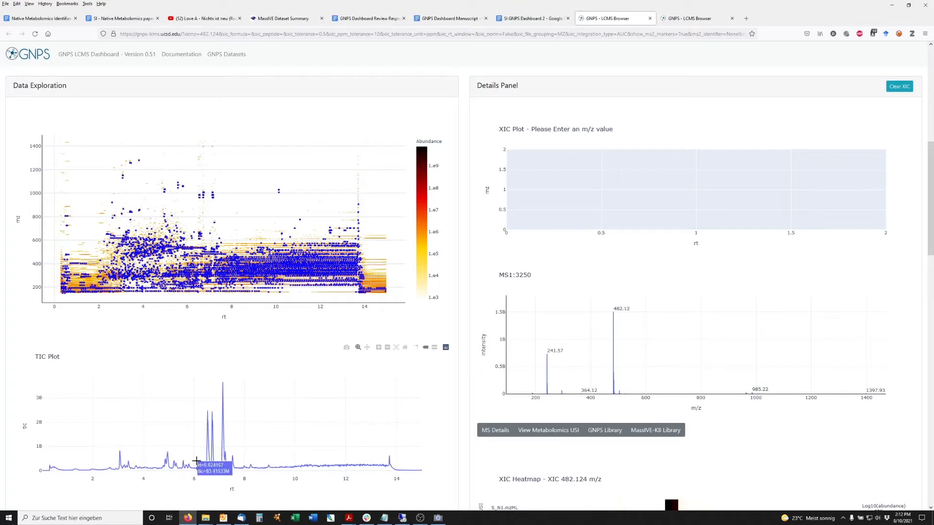
left_click(206, 411)
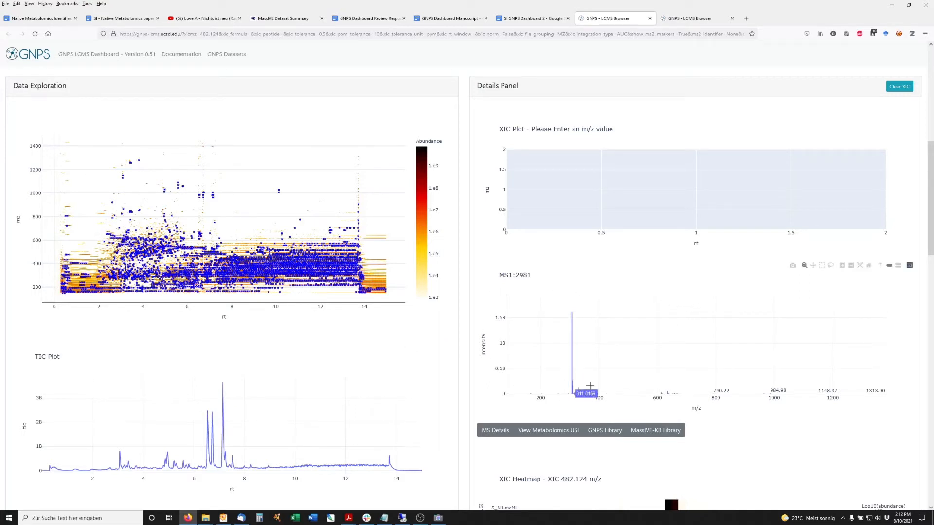
left_click(223, 382)
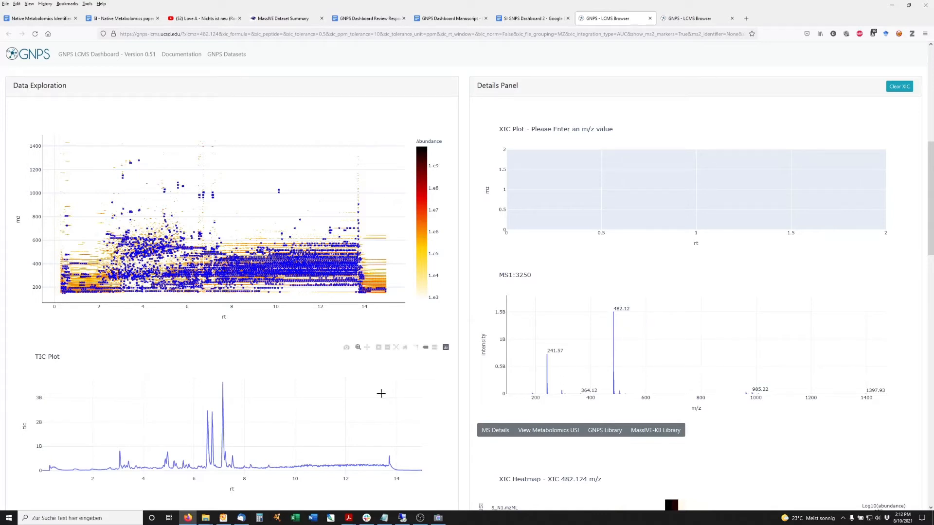
Step: Extract the ion chromatogram for m/z 482.124, using ppm as the XIC tolerance unit
scroll(392, 405, "up", 8)
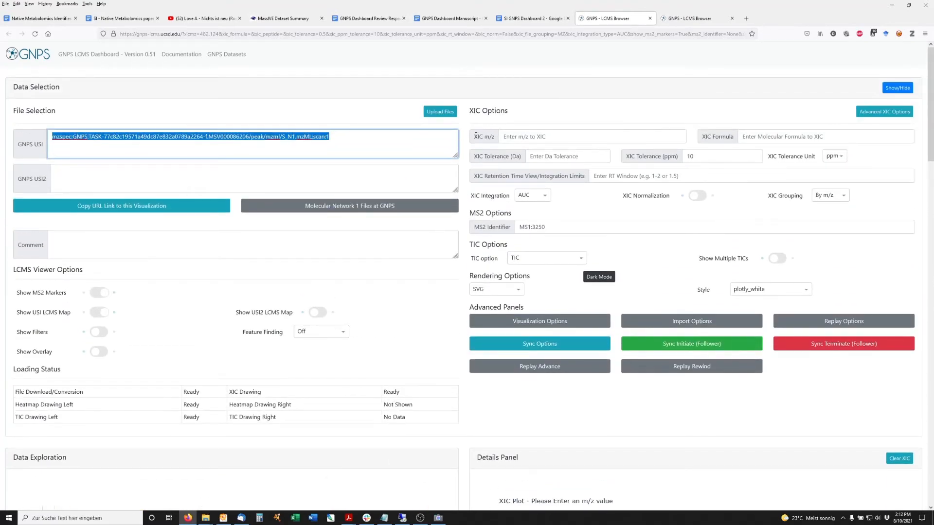
left_click(511, 136)
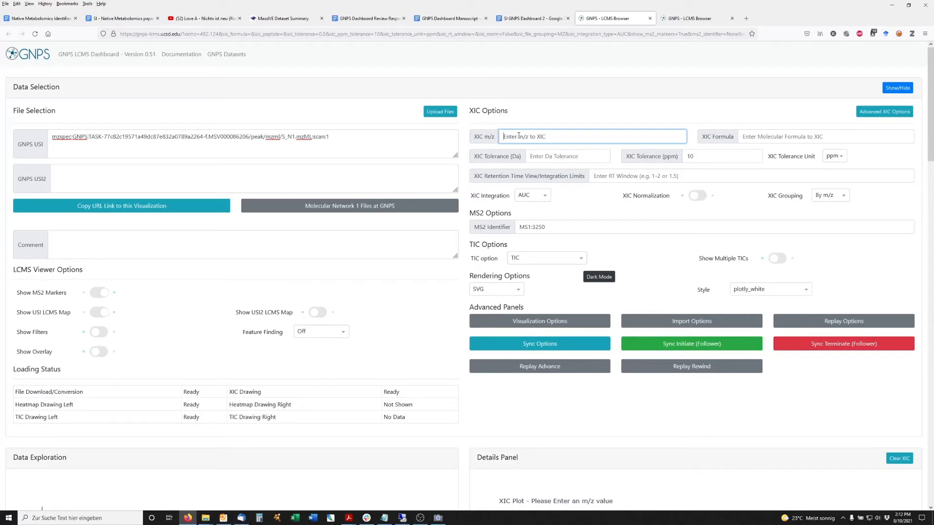
type("482.124")
left_click(564, 156)
key("Tab")
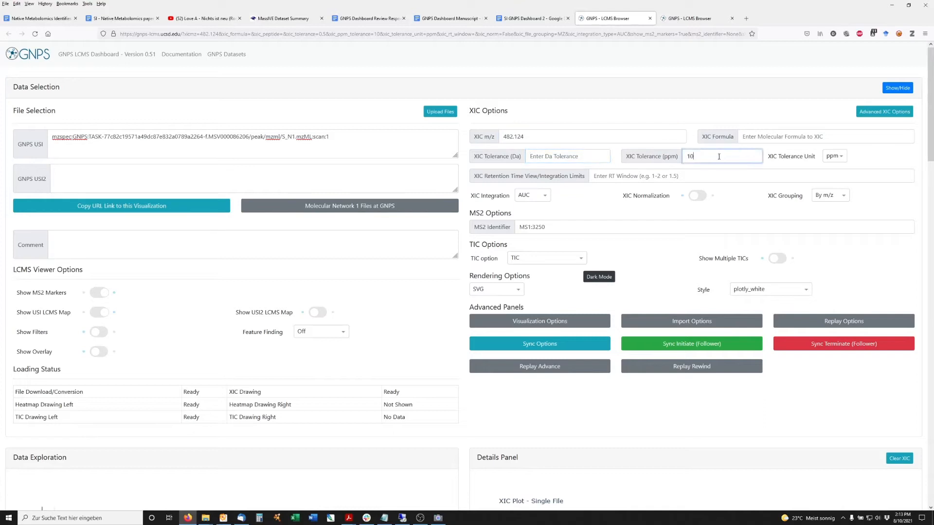
left_click(838, 157)
left_click(838, 181)
Step: Zoom the XIC plot to the two main peaks, from about 6 to 8.6 minutes retention time
scroll(600, 222, "down", 5)
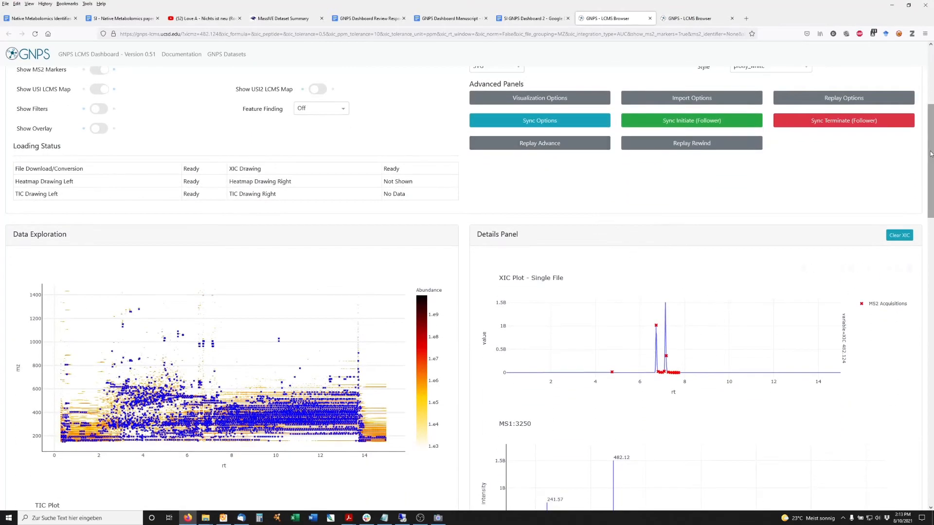
scroll(931, 154, "down", 1)
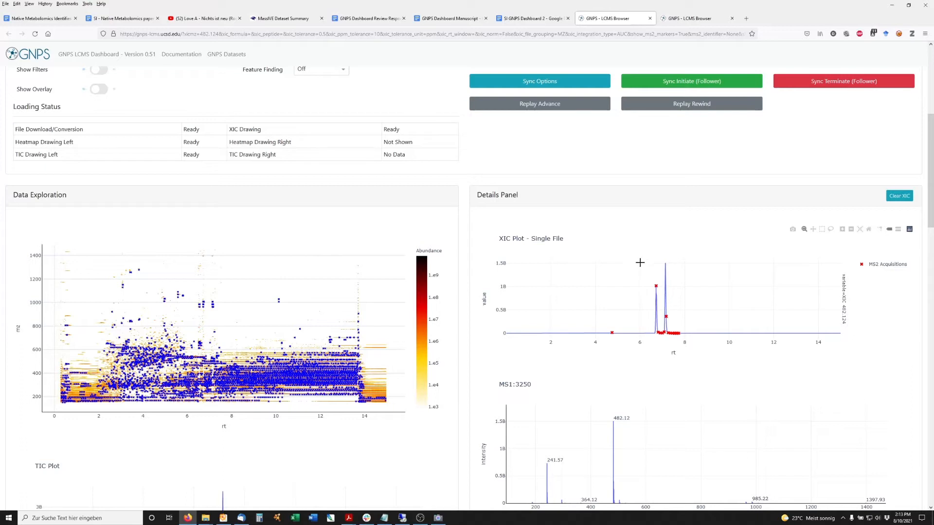
left_click_drag(640, 262, 699, 265)
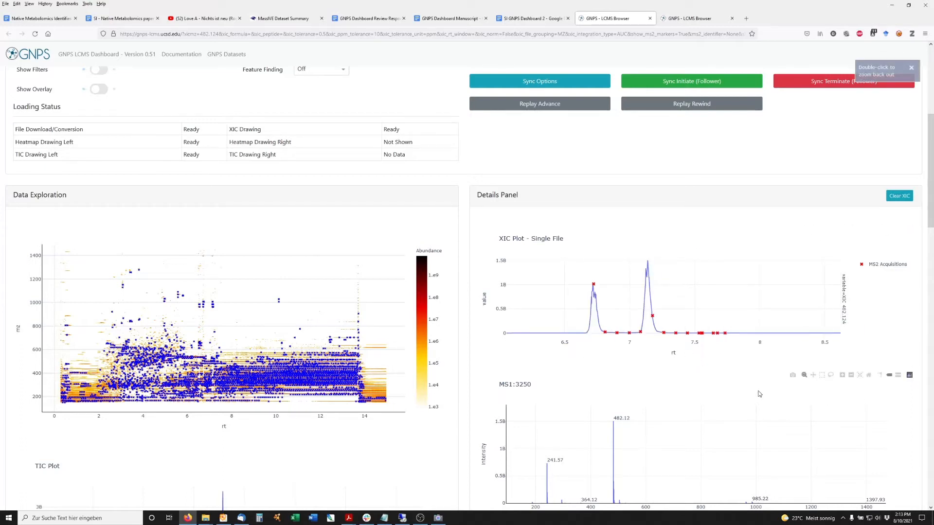
Step: Display the MS2 spectrum acquired at the top of the first XIC peak, near 6.7 minutes
mouse_move(591, 282)
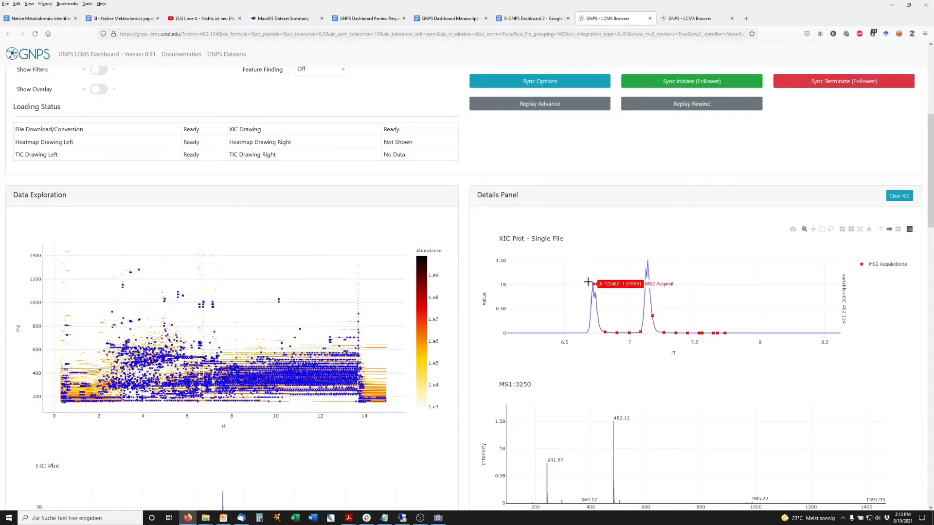
mouse_move(612, 340)
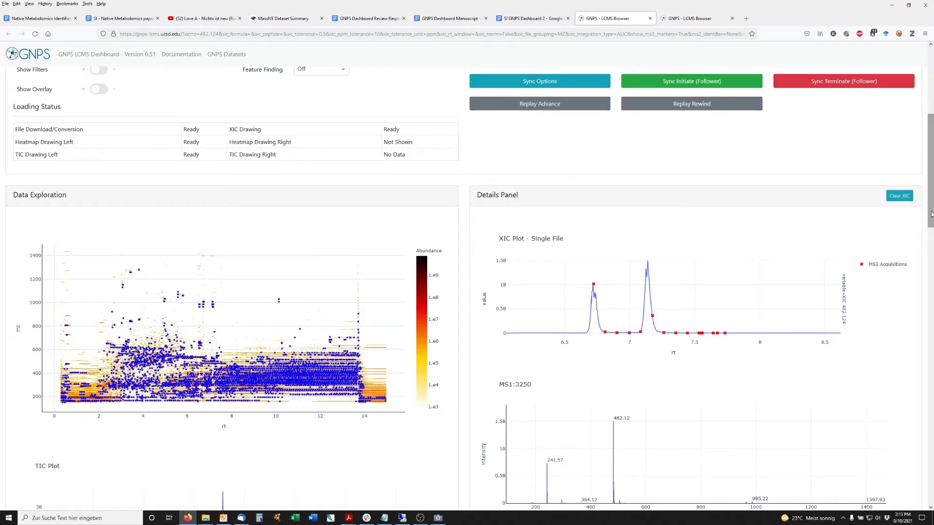
left_click_drag(932, 214, 931, 217)
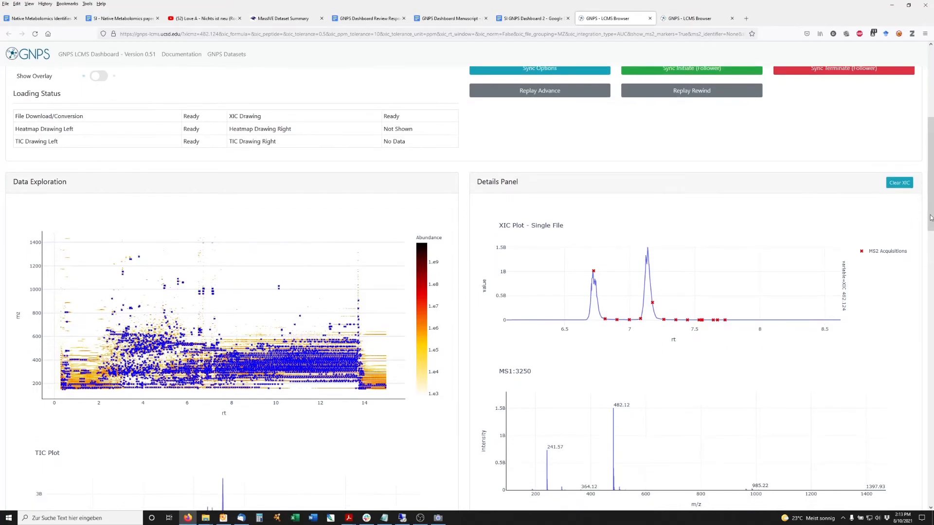
left_click(593, 271)
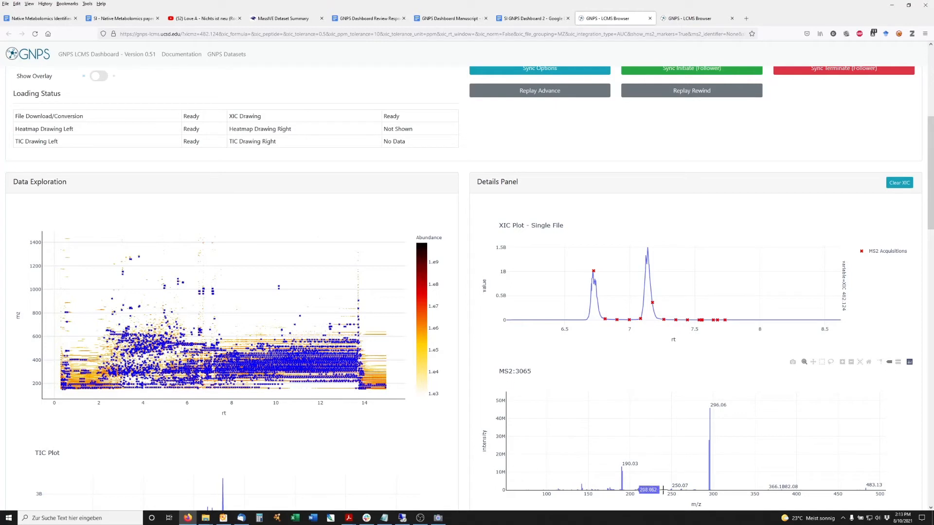
scroll(931, 204, "down", 2)
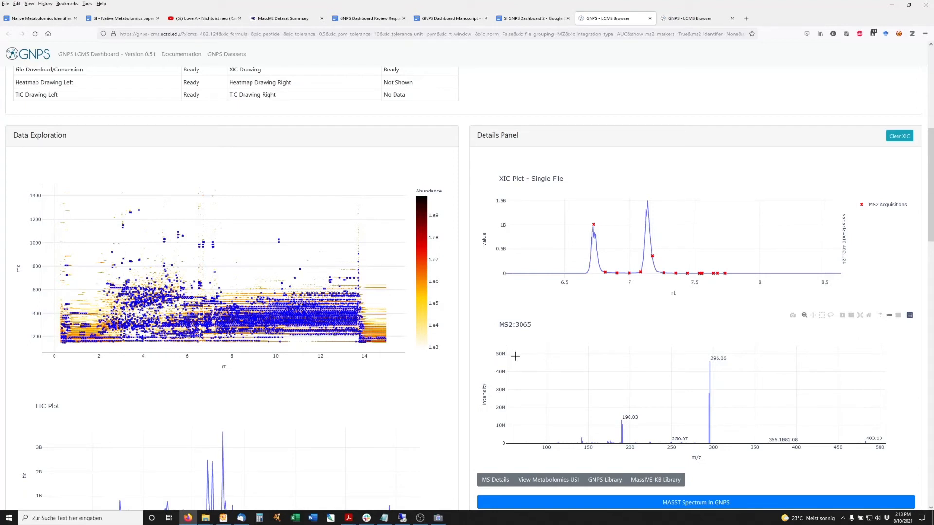
mouse_move(592, 222)
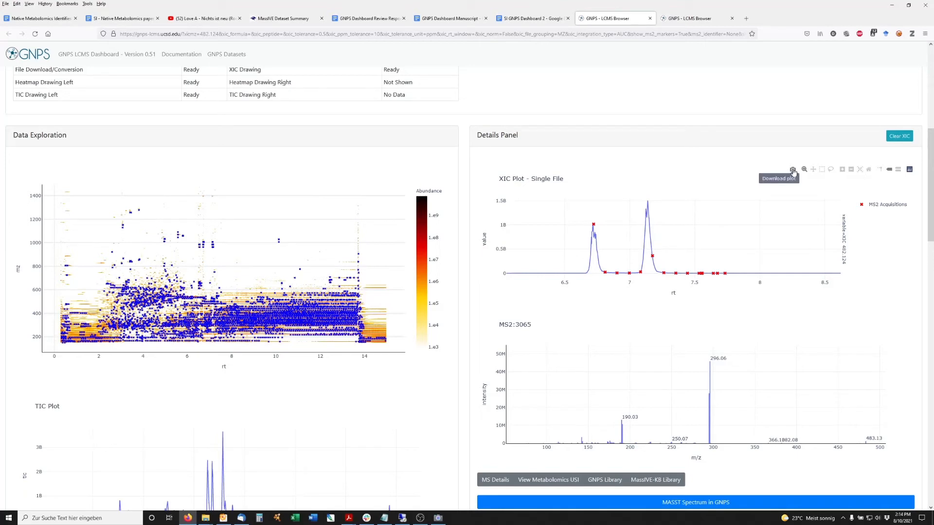
Step: Download the zoomed XIC plot and save it as the file xic_plot.svg
left_click(793, 171)
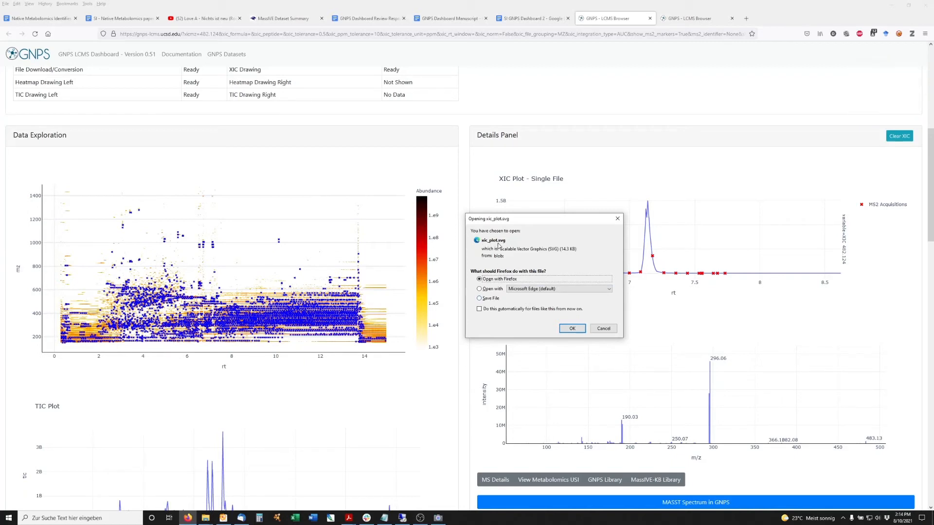
left_click(480, 298)
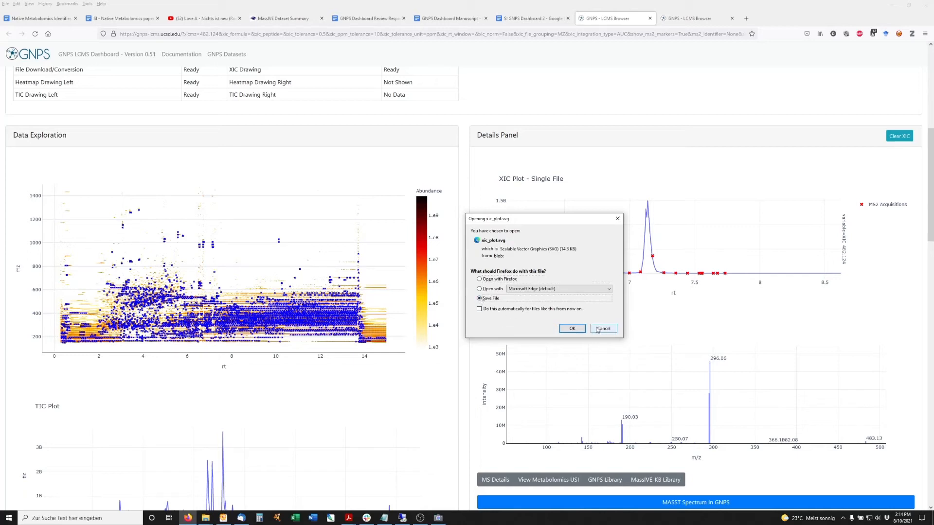
left_click(572, 328)
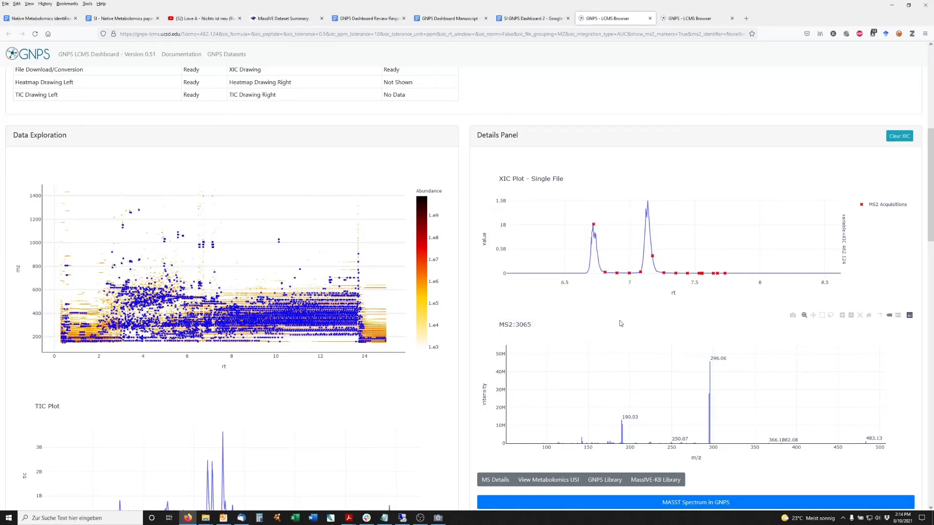
Step: Change the plot rendering format to PNG
scroll(735, 257, "up", 3)
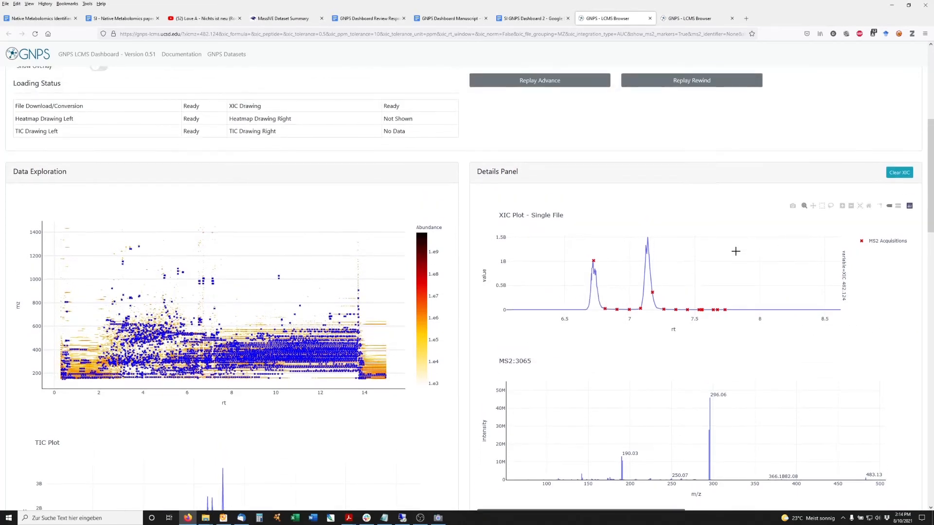
scroll(737, 255, "up", 7)
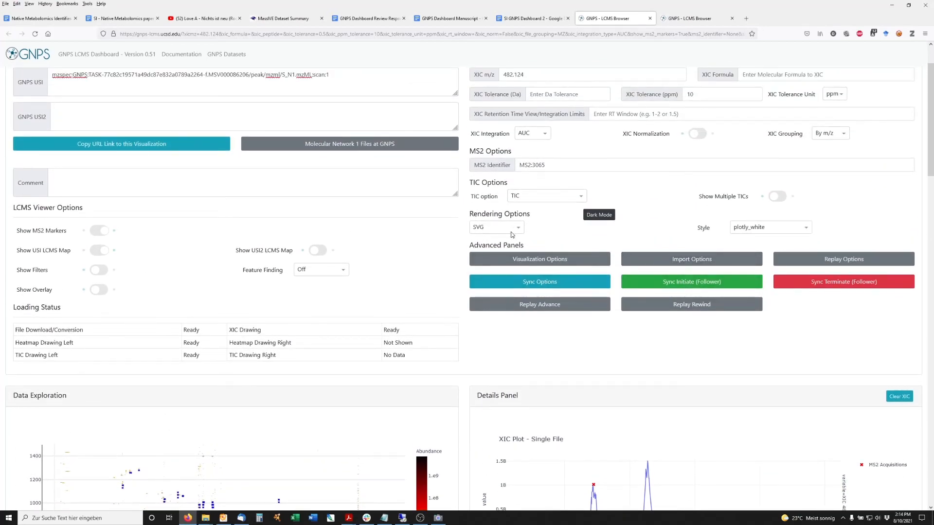
left_click(519, 231)
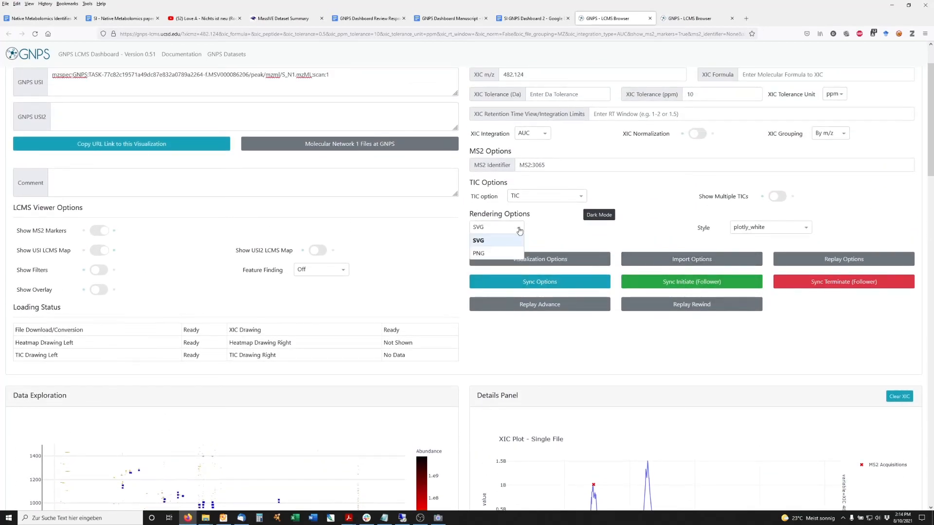
left_click(489, 254)
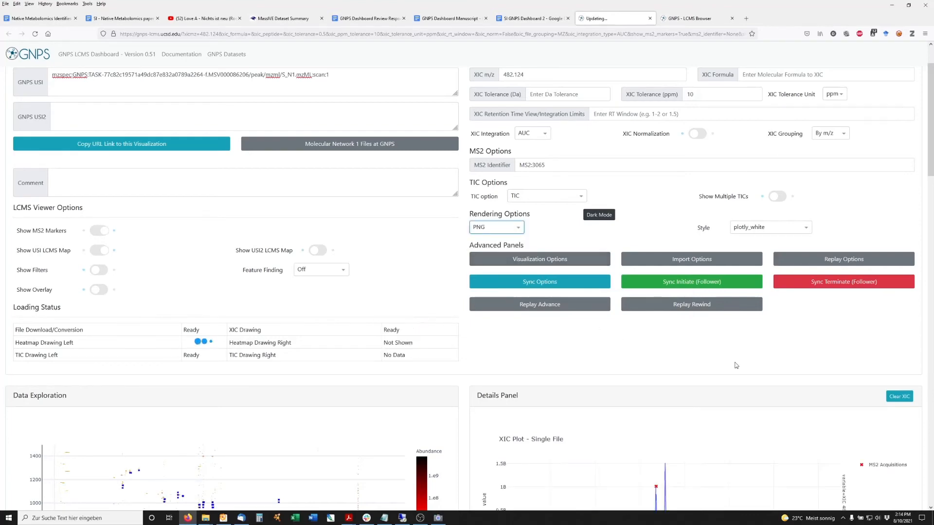
Step: Request the download of the XIC plot as xic_plot.png, and cancel the file dialog
scroll(736, 366, "down", 3)
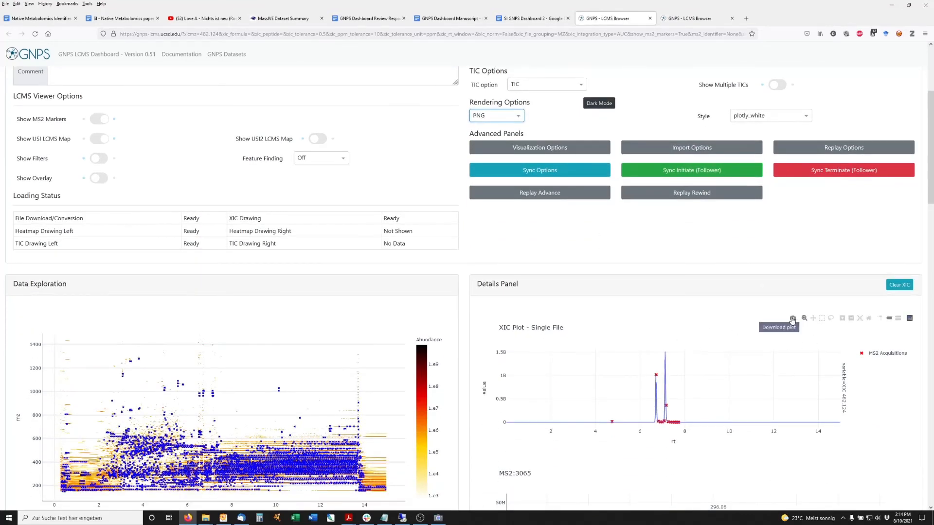
left_click(792, 319)
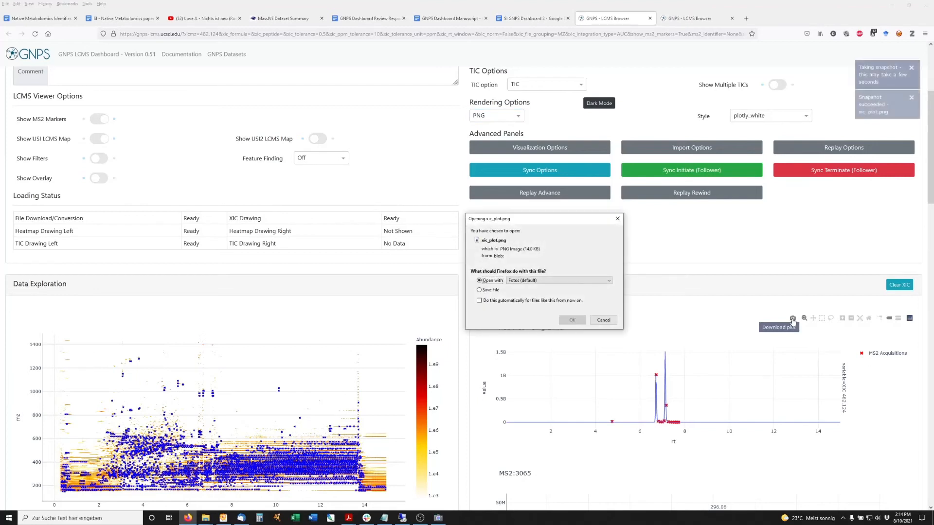
left_click(603, 321)
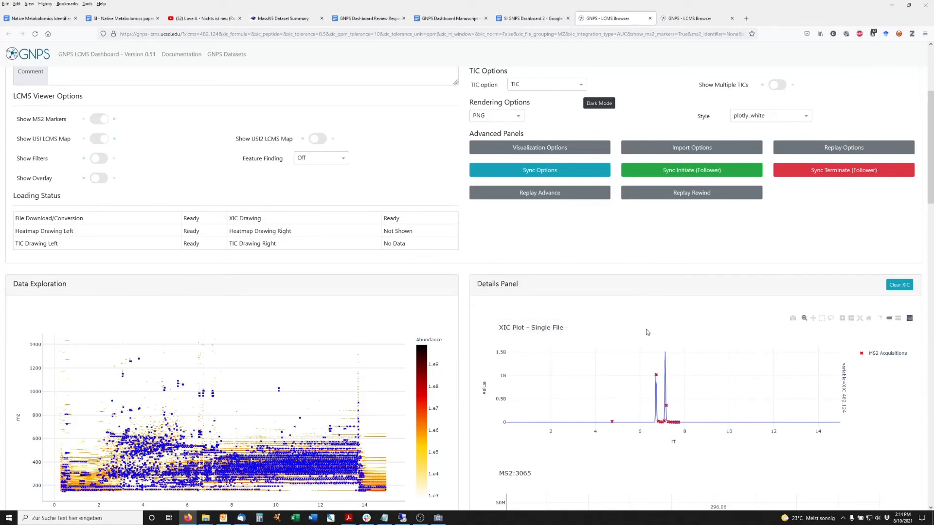
Step: Point out the GNPS USI and GNPS USI2 fields, and switch to the other open dashboard session with both fields filled
scroll(647, 333, "down", 1)
scroll(647, 332, "up", 3)
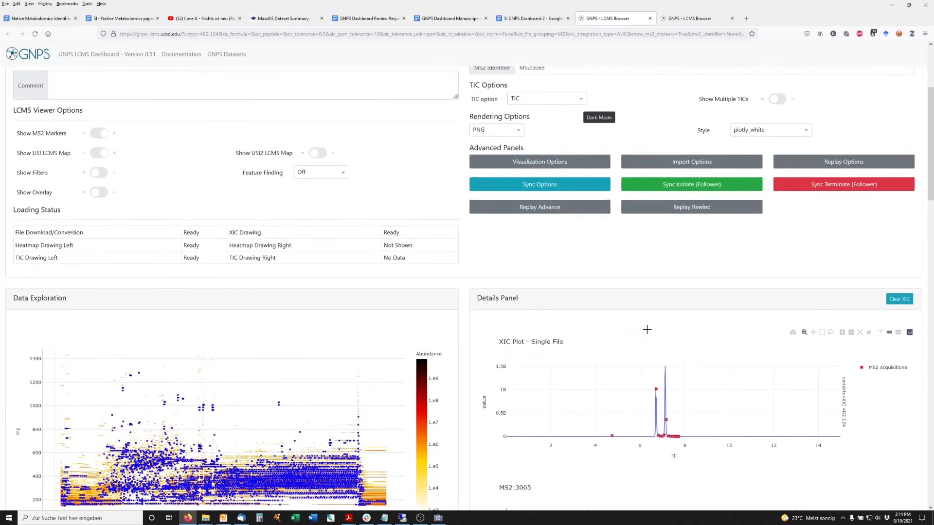
scroll(647, 332, "up", 3)
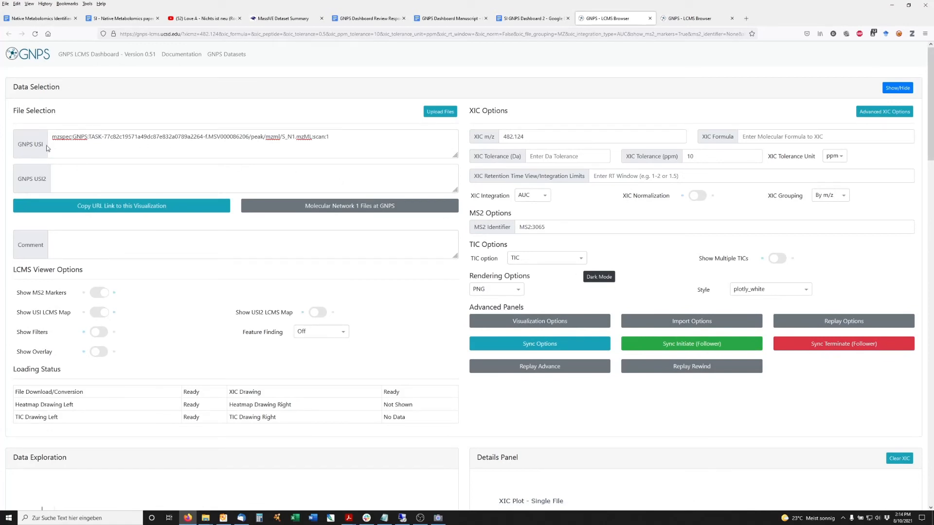
left_click_drag(33, 144, 43, 141)
left_click_drag(34, 179, 44, 177)
left_click(685, 21)
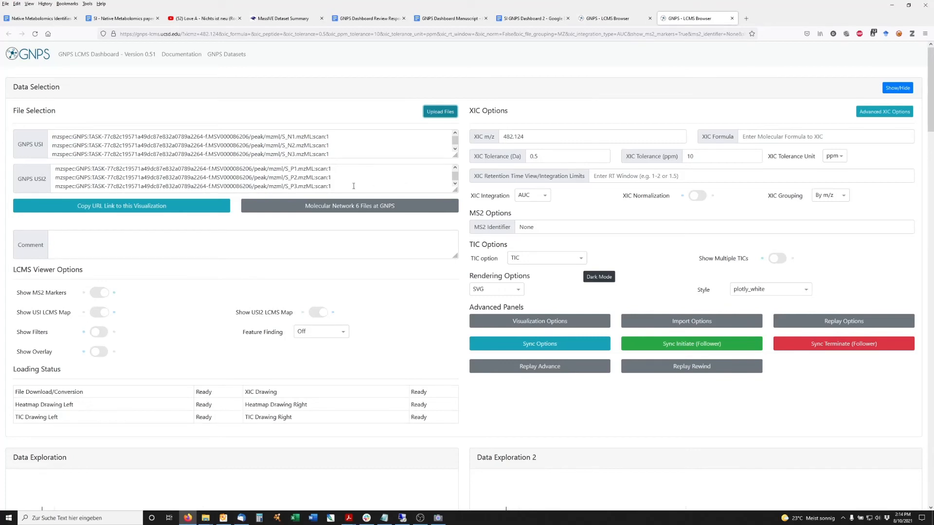
Step: Examine the S_N file entries under GNPS USI and the S_P file entries under GNPS USI2
left_click_drag(350, 183, 302, 186)
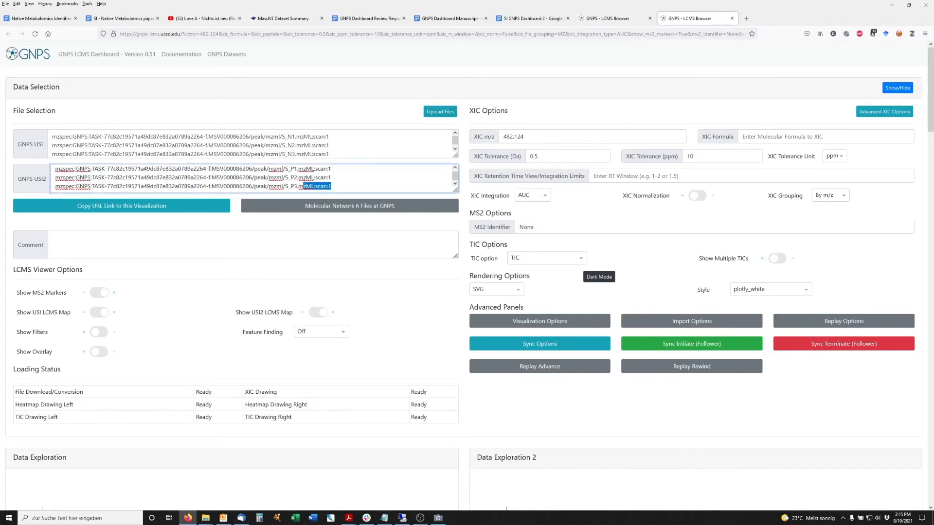
left_click(333, 174)
left_click_drag(368, 153, 56, 124)
left_click(369, 183)
left_click_drag(370, 187, 40, 167)
left_click(397, 183)
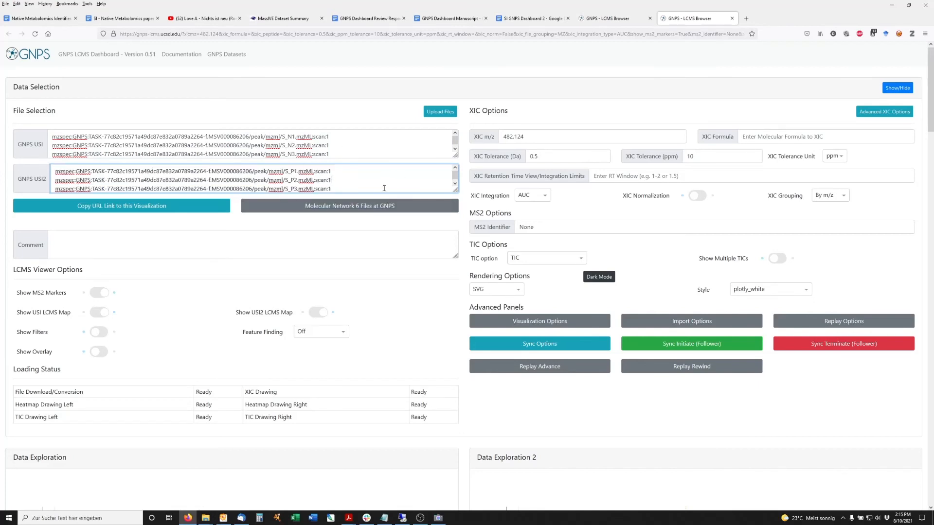
scroll(384, 189, "down", 1)
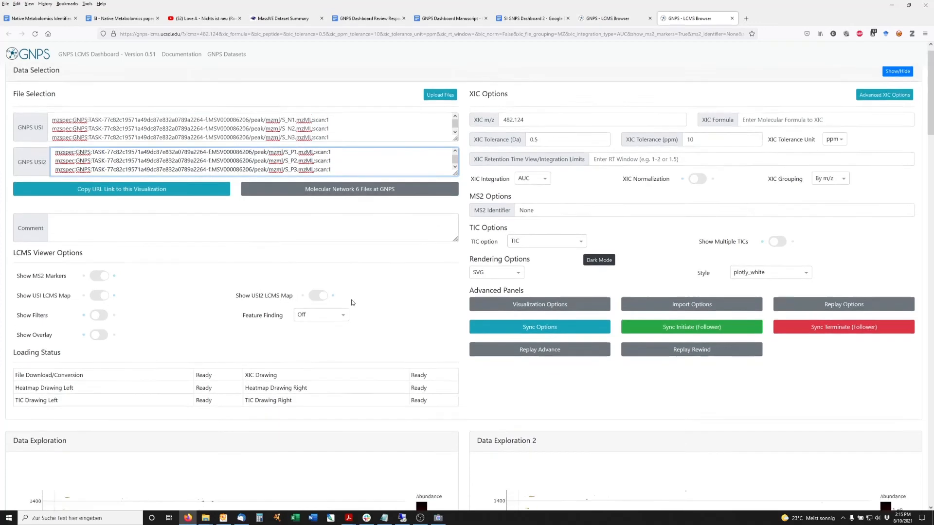
Step: Compare the LC-MS heatmaps and TIC plots of the two file groups side by side
scroll(352, 300, "down", 5)
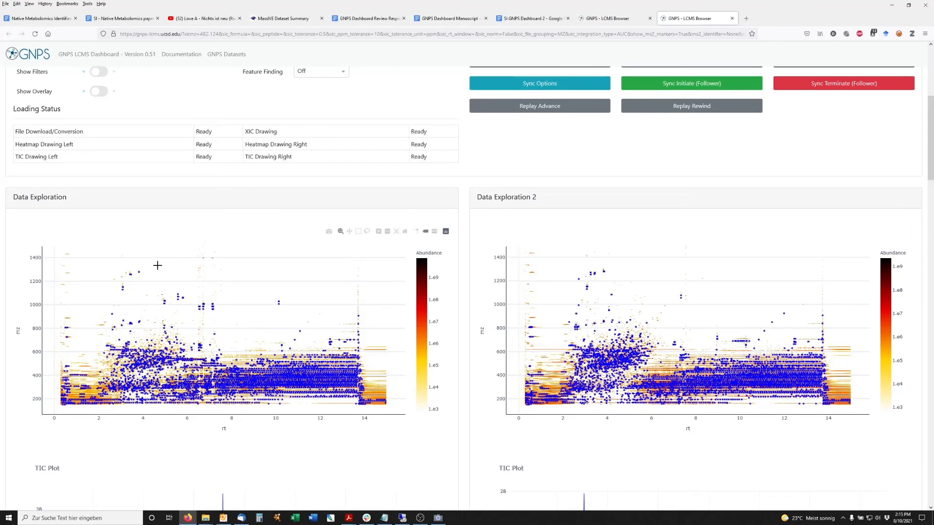
scroll(272, 383, "down", 2)
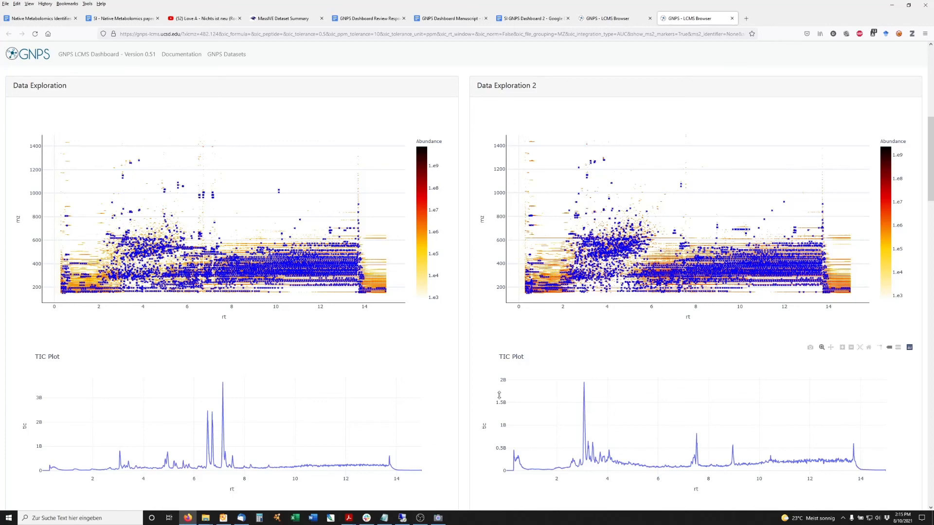
Step: Review the XIC options for m/z 482.124, and zoom the grouped XIC plot to retention times of about 6.5 to 8.5
scroll(499, 395, "up", 8)
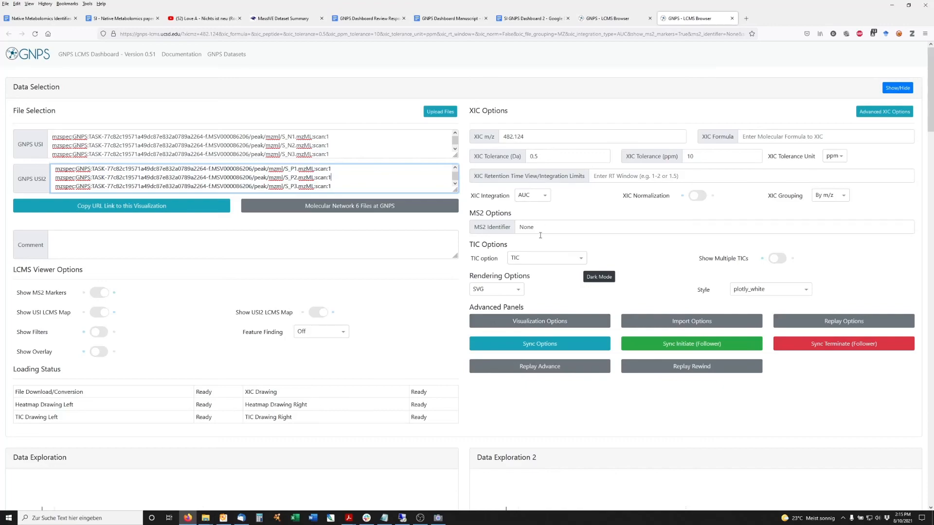
scroll(538, 253, "down", 15)
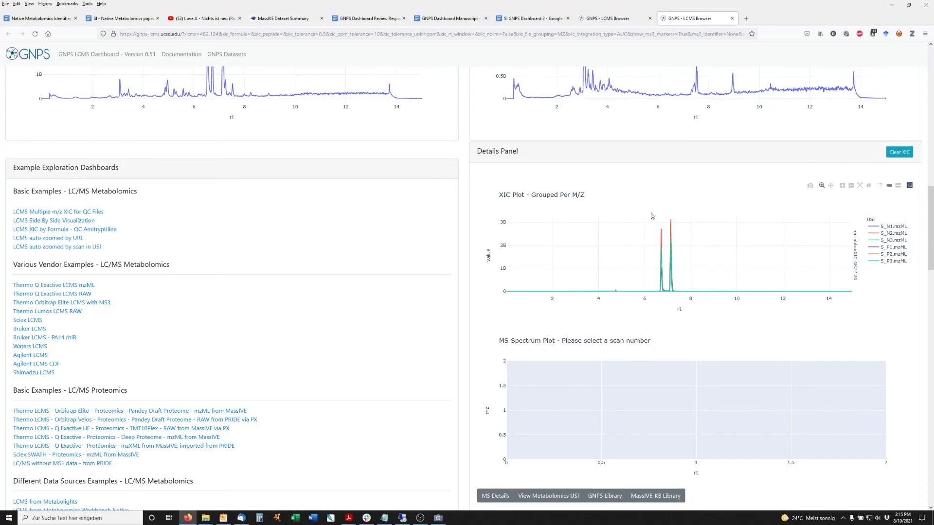
left_click_drag(656, 225, 702, 315)
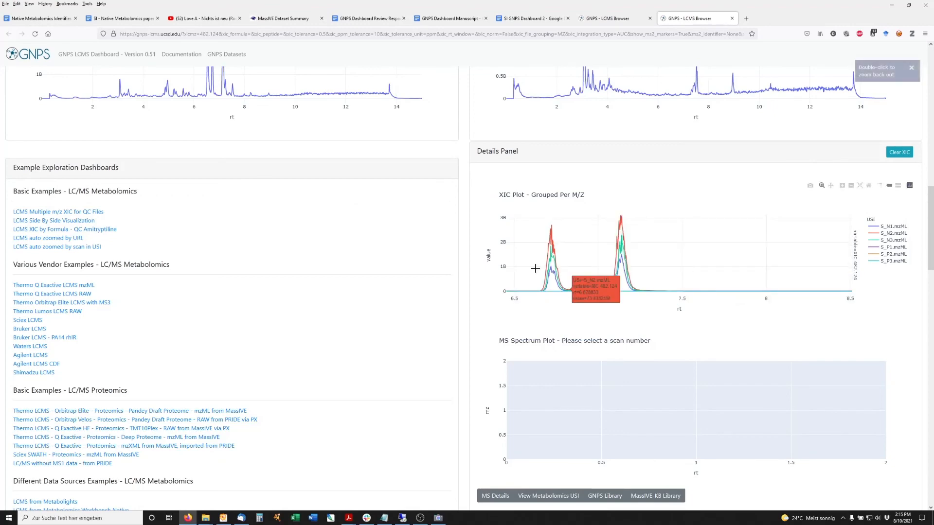
Step: Examine the XIC 482.124 integration table and the box plot comparing groups TOP and BOTTOM, showing the TOP group's statistics
scroll(694, 294, "down", 6)
scroll(696, 295, "down", 7)
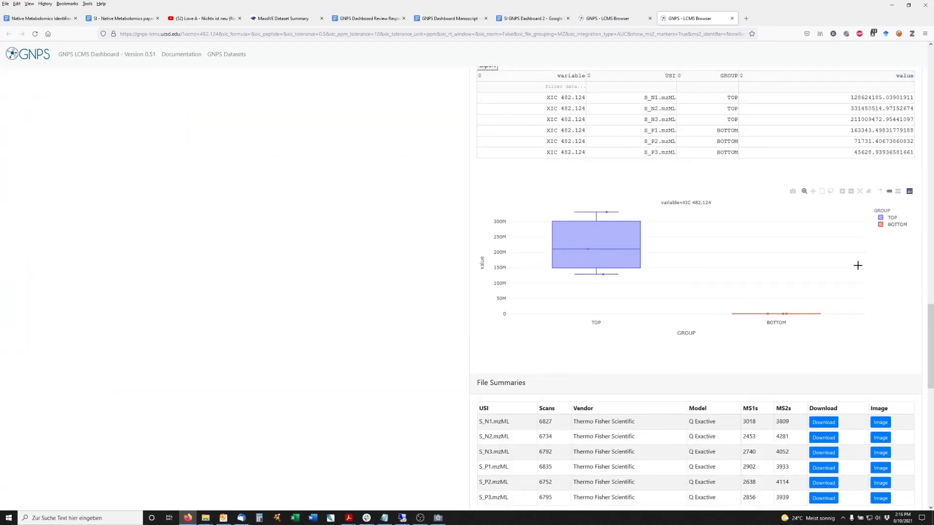
mouse_move(637, 247)
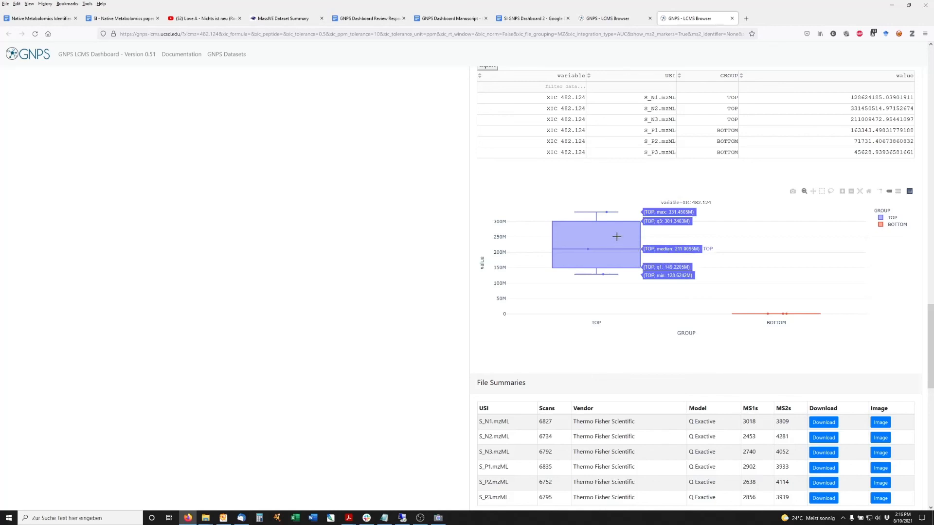